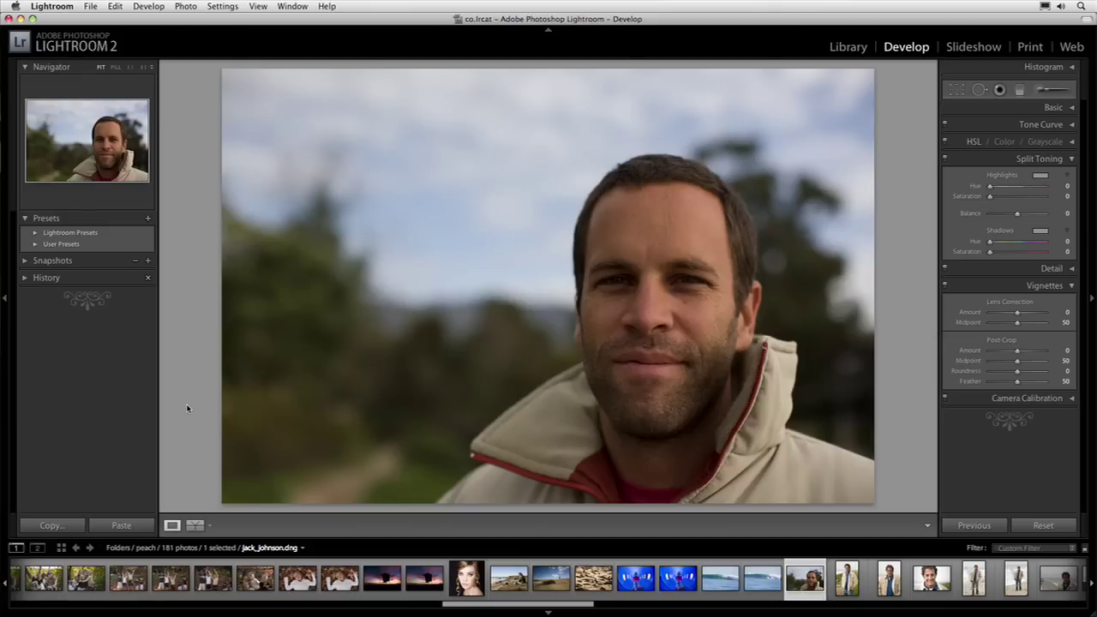
Crop the portrait tighter around the man's face and shoulders using the thirds overlay.
{"action": "key", "text": "r"}
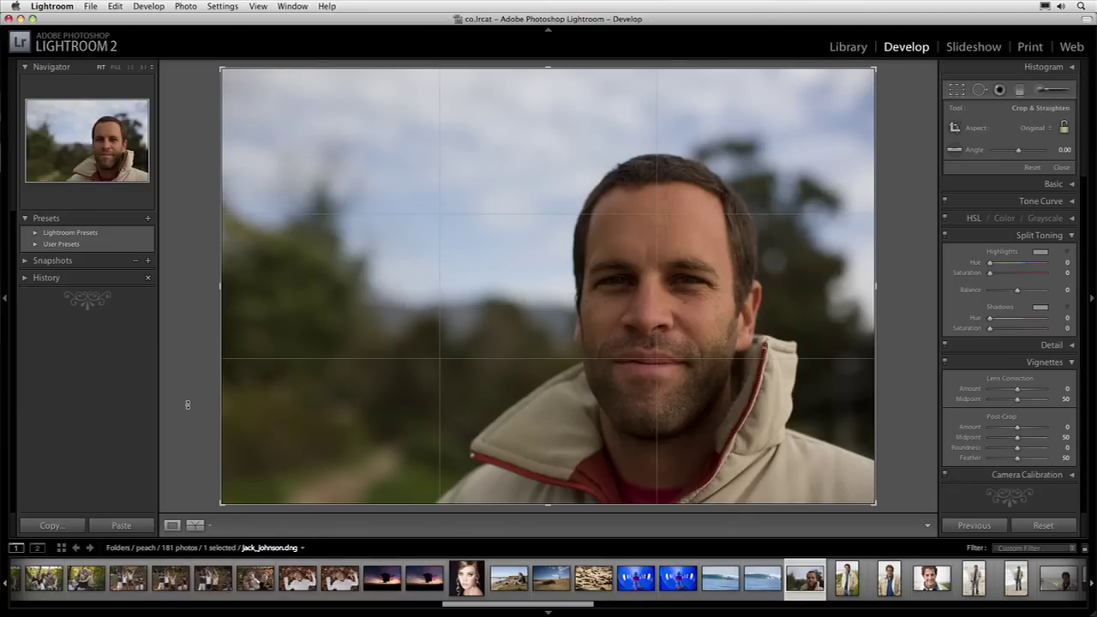
{"action": "key", "text": "o"}
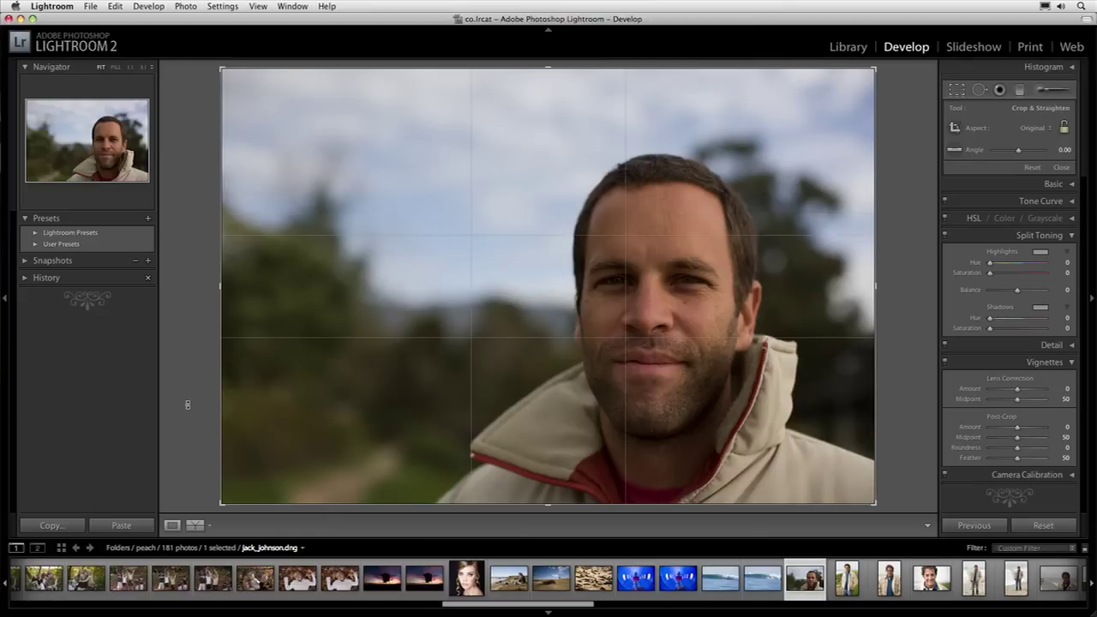
{"action": "key", "text": "o"}
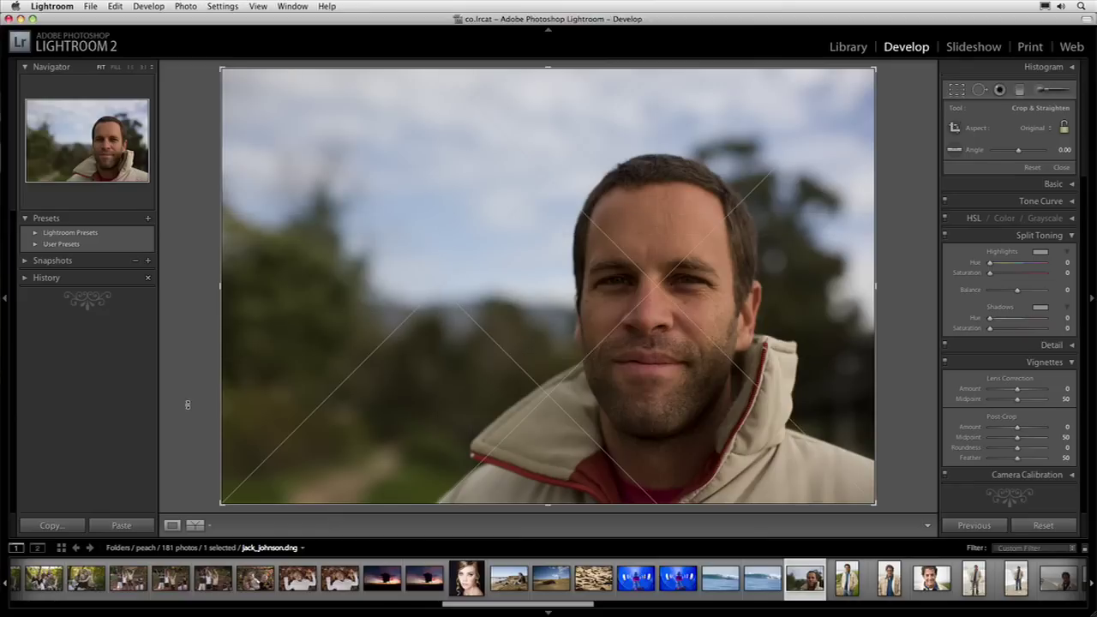
{"action": "key", "text": "o"}
{"action": "key", "text": "o"}
{"action": "key", "text": "o"}
{"action": "key", "text": "o"}
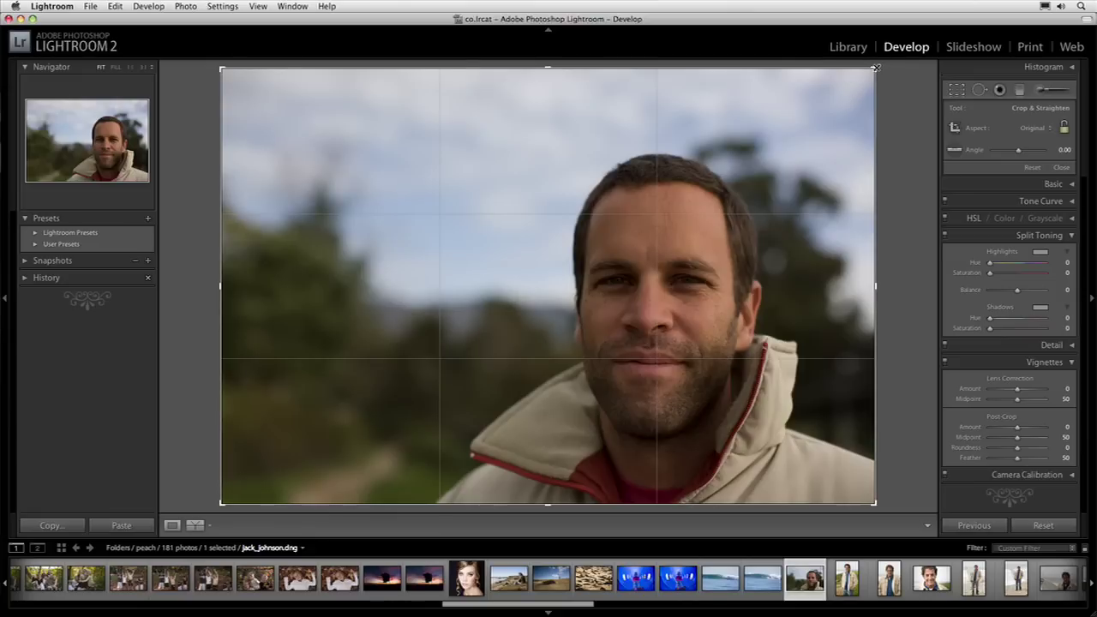
{"action": "left_click_drag", "start_coordinate": [874, 68], "coordinate": [853, 91]}
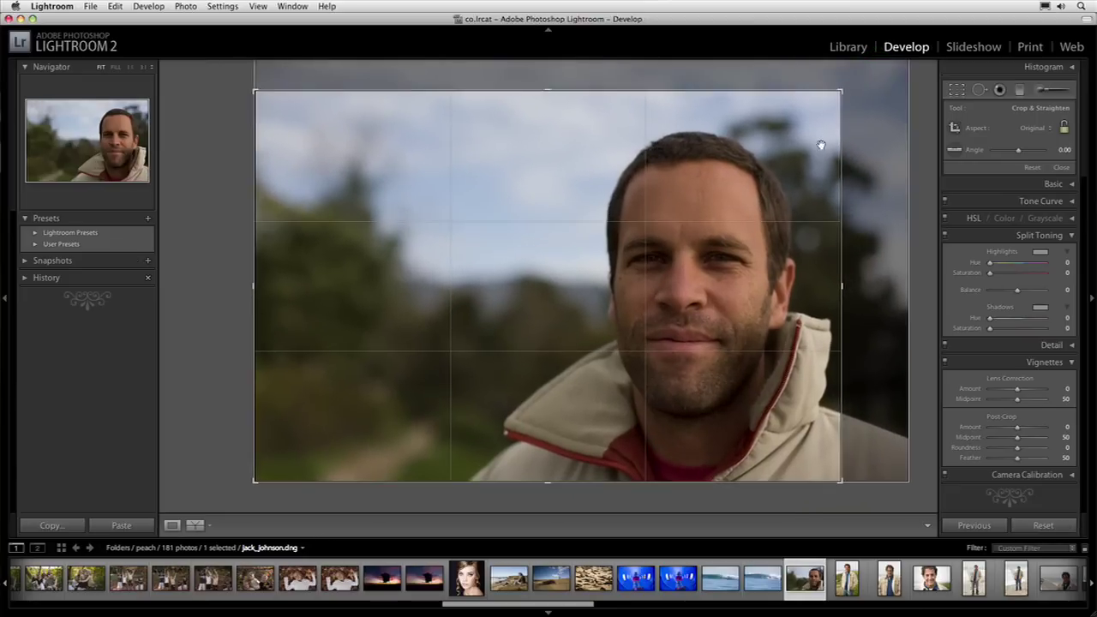
{"action": "mouse_move", "coordinate": [777, 186]}
{"action": "left_mouse_down"}
{"action": "mouse_move", "coordinate": [751, 182]}
{"action": "mouse_move", "coordinate": [778, 183]}
{"action": "mouse_move", "coordinate": [768, 184]}
{"action": "left_mouse_up"}
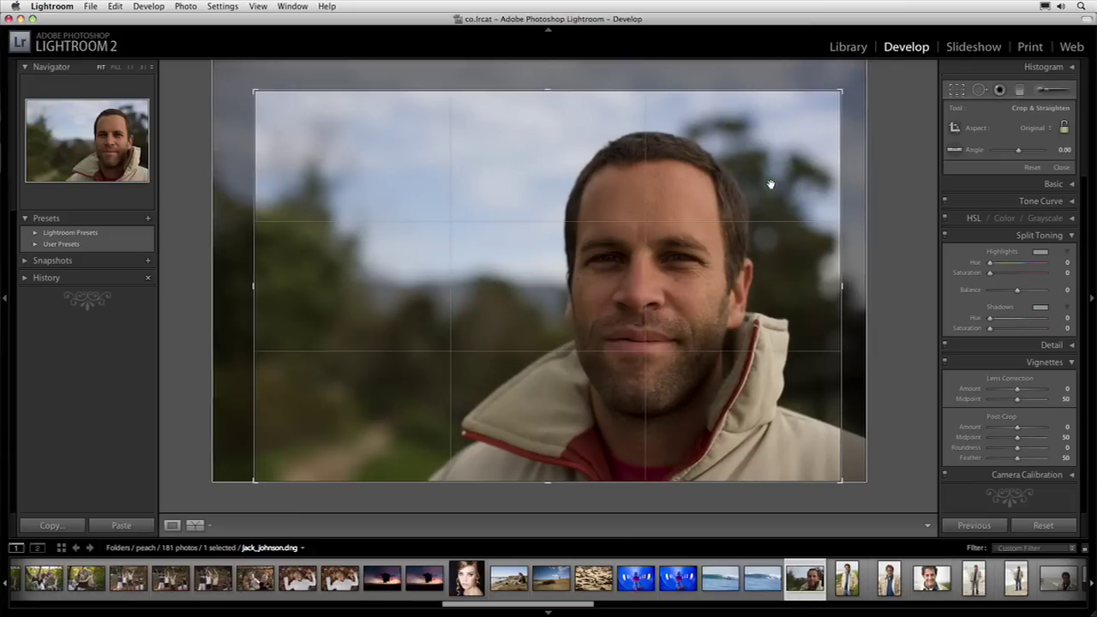
{"action": "key", "text": "Return"}
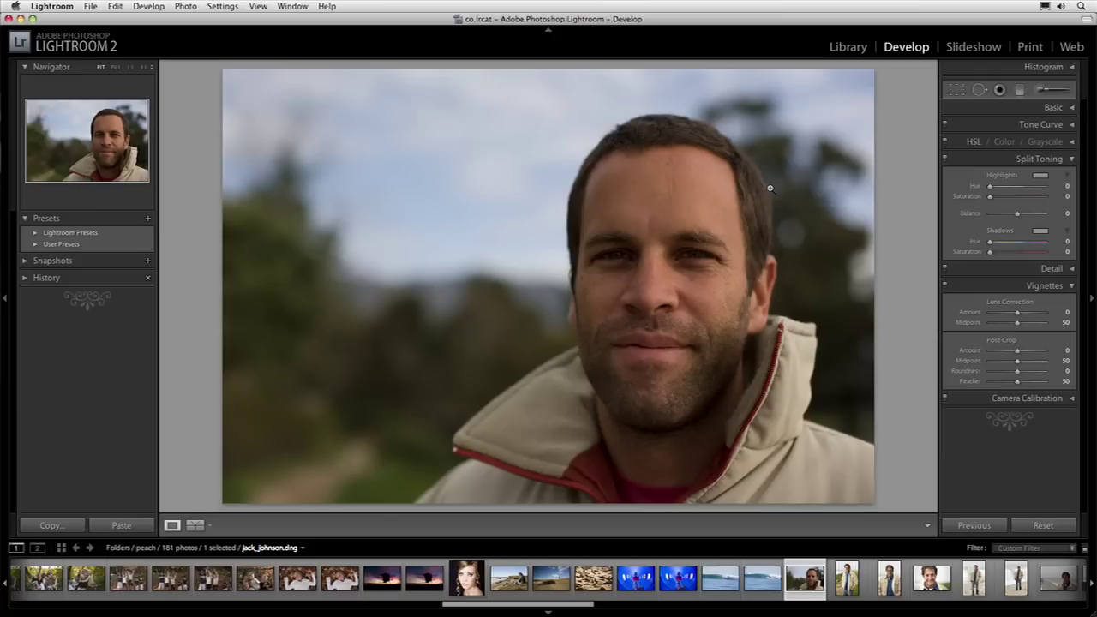
Set Exposure +0.33, Fill Light 13, Recovery 14 and Contrast +37, then compare before/after.
{"action": "left_click", "coordinate": [1071, 107]}
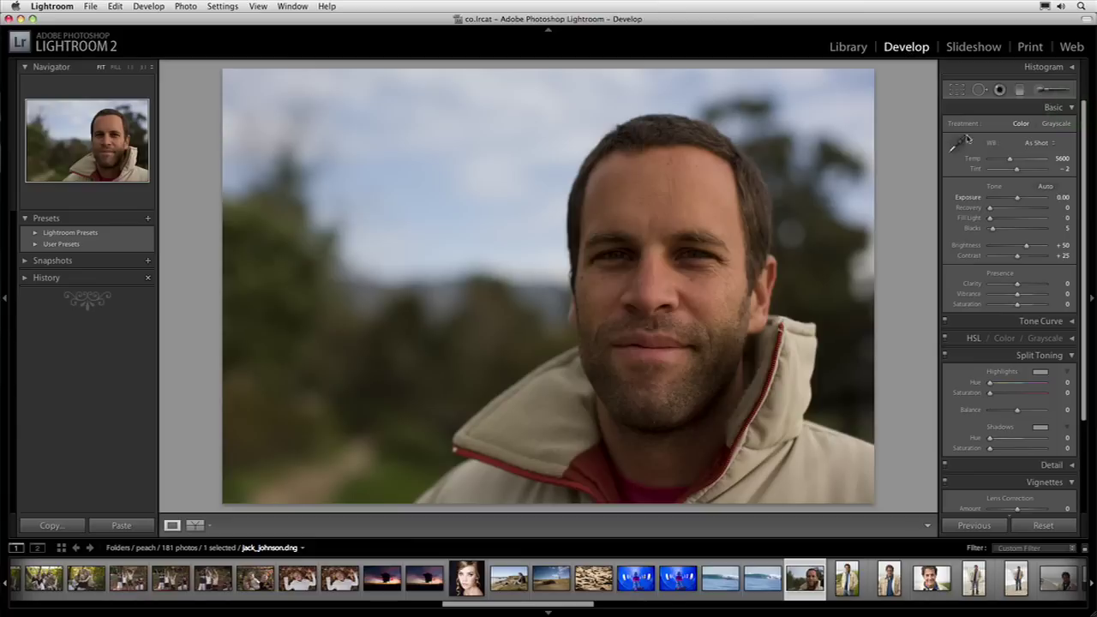
{"action": "left_click", "coordinate": [1019, 198]}
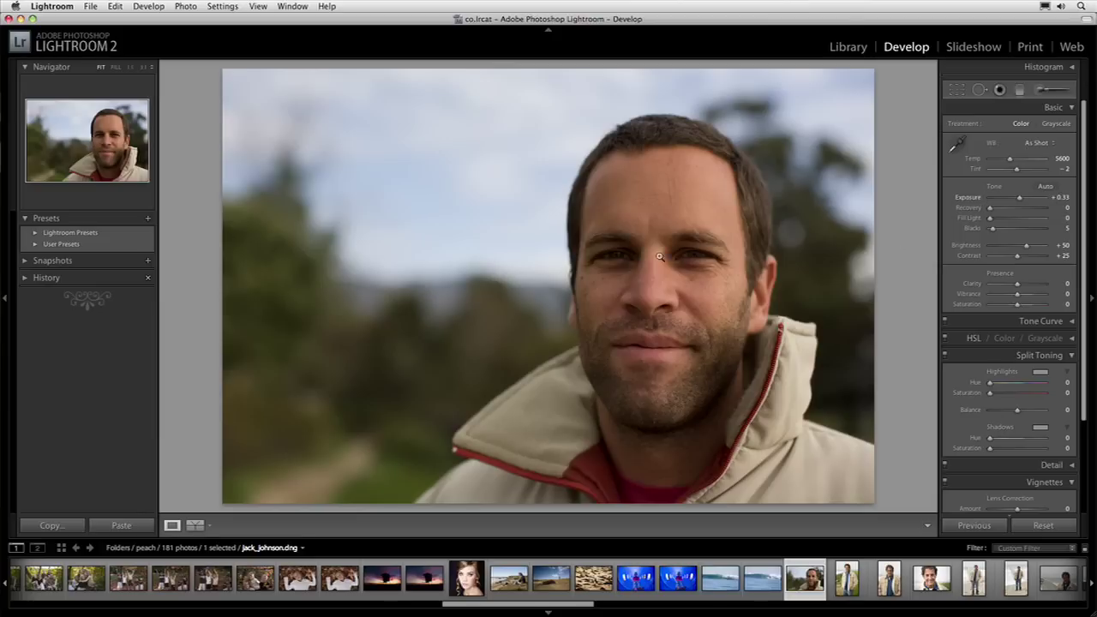
{"action": "left_click_drag", "start_coordinate": [990, 218], "coordinate": [996, 221]}
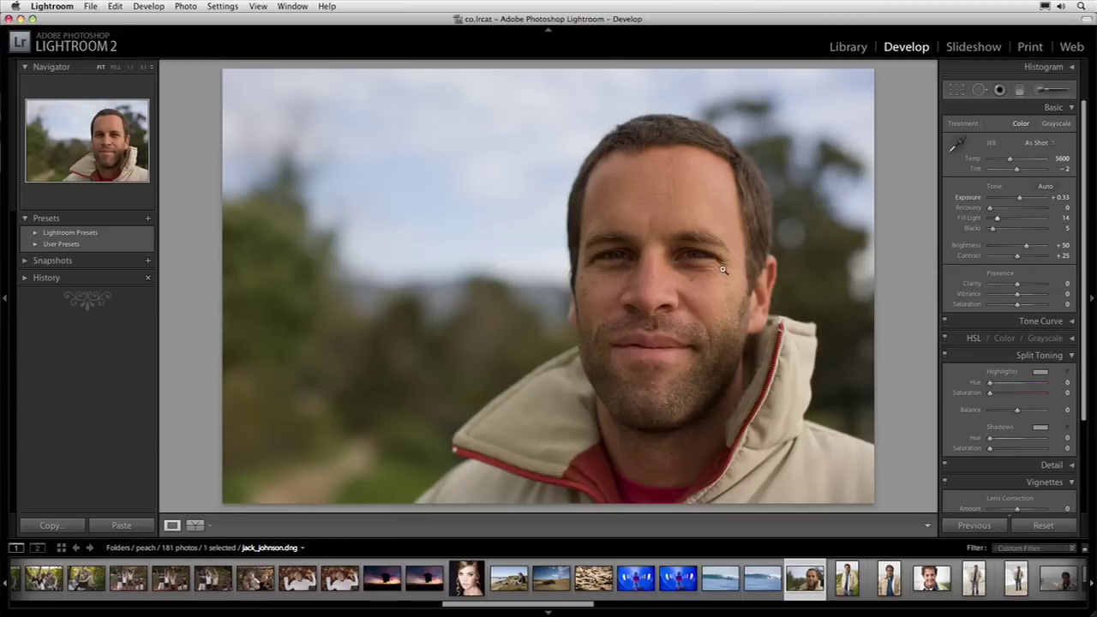
{"action": "left_click_drag", "start_coordinate": [995, 221], "coordinate": [997, 220]}
{"action": "left_click_drag", "start_coordinate": [1018, 256], "coordinate": [1023, 258]}
{"action": "left_click_drag", "start_coordinate": [991, 209], "coordinate": [997, 212]}
{"action": "key", "text": "backslash"}
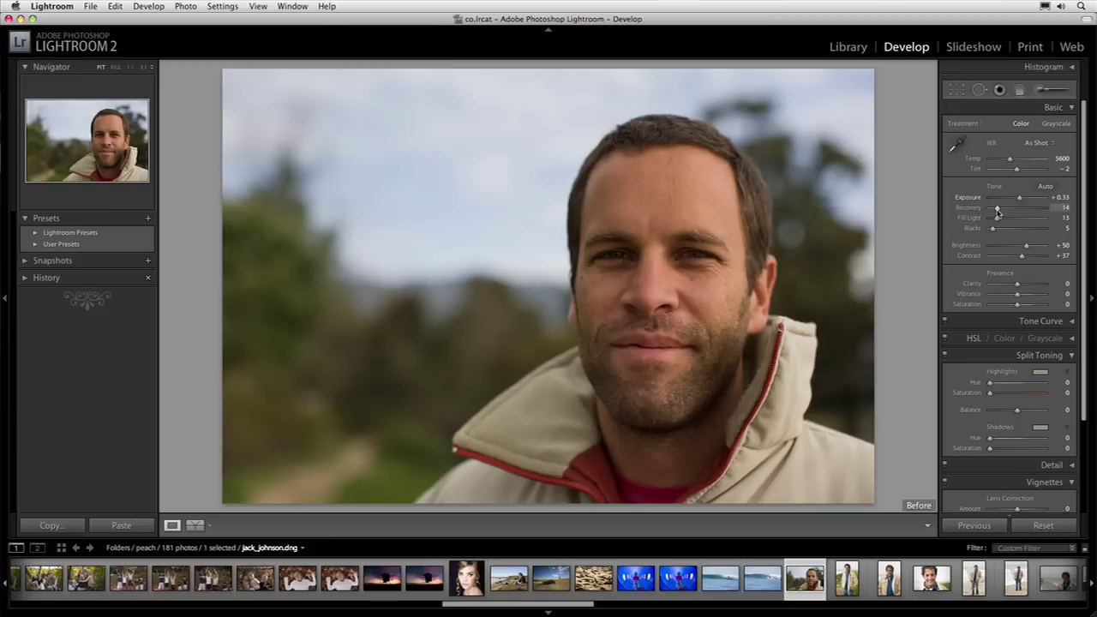
{"action": "key", "text": "backslash"}
{"action": "key", "text": "backslash"}
{"action": "key", "text": "backslash"}
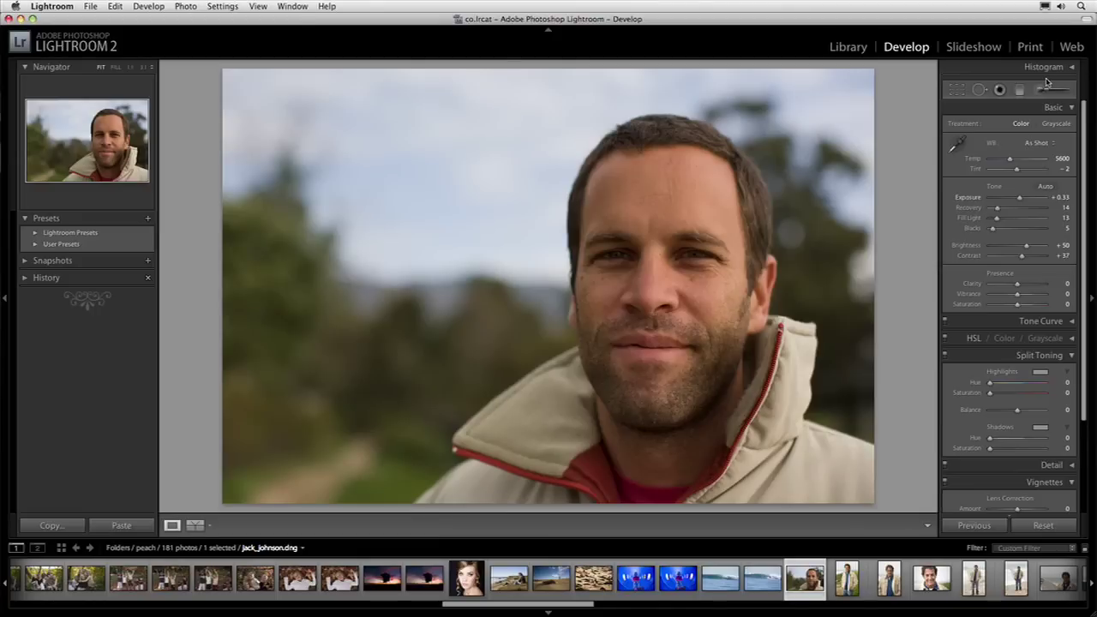
Set the Adjustment Brush effect to Exposure 2.07 and shrink the brush size to 4.0.
{"action": "left_click", "coordinate": [1045, 83]}
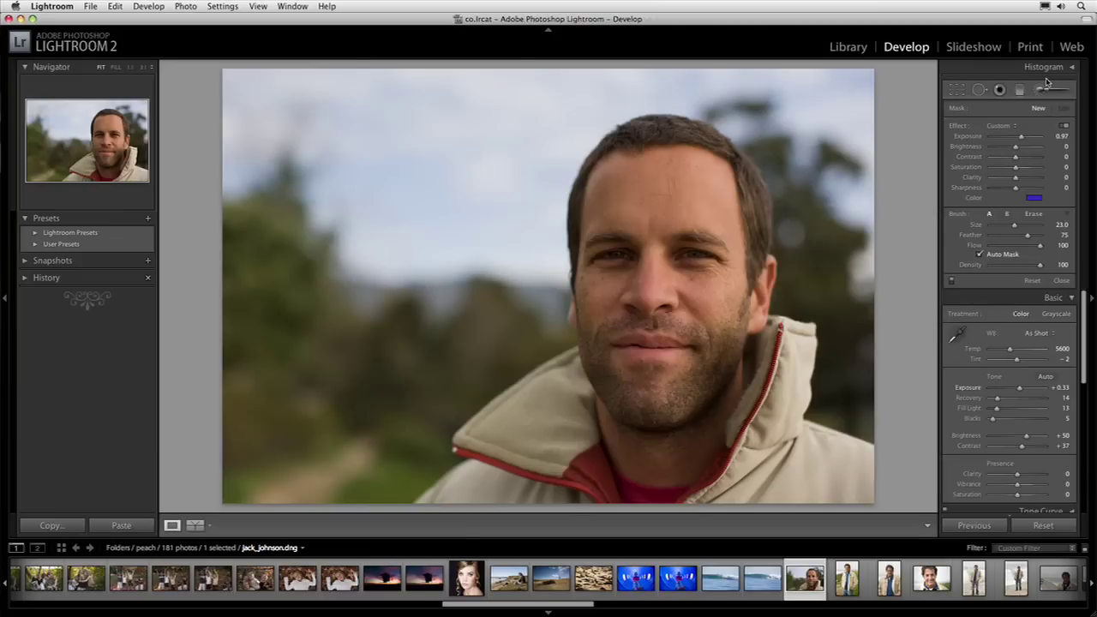
{"action": "left_click", "coordinate": [1008, 127]}
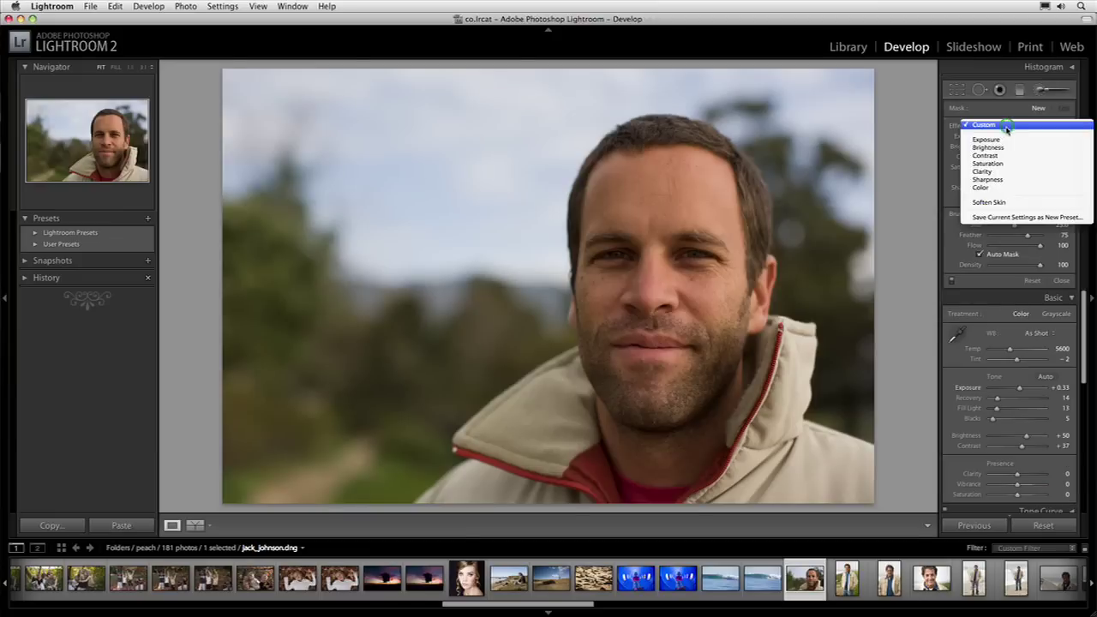
{"action": "left_click", "coordinate": [1000, 139]}
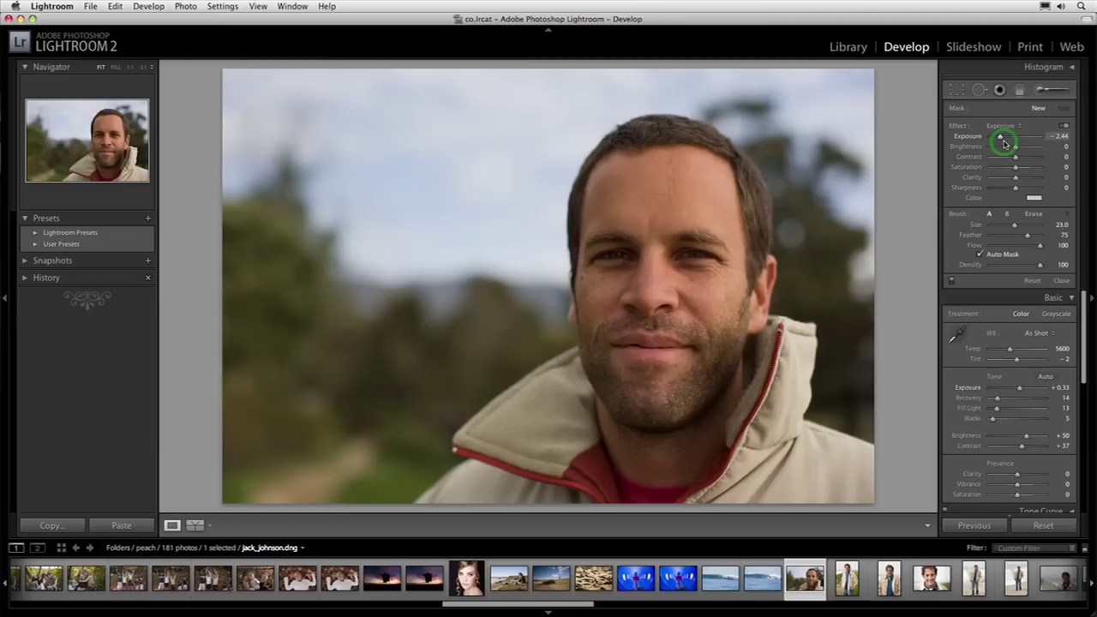
{"action": "left_click_drag", "start_coordinate": [1001, 137], "coordinate": [1032, 140]}
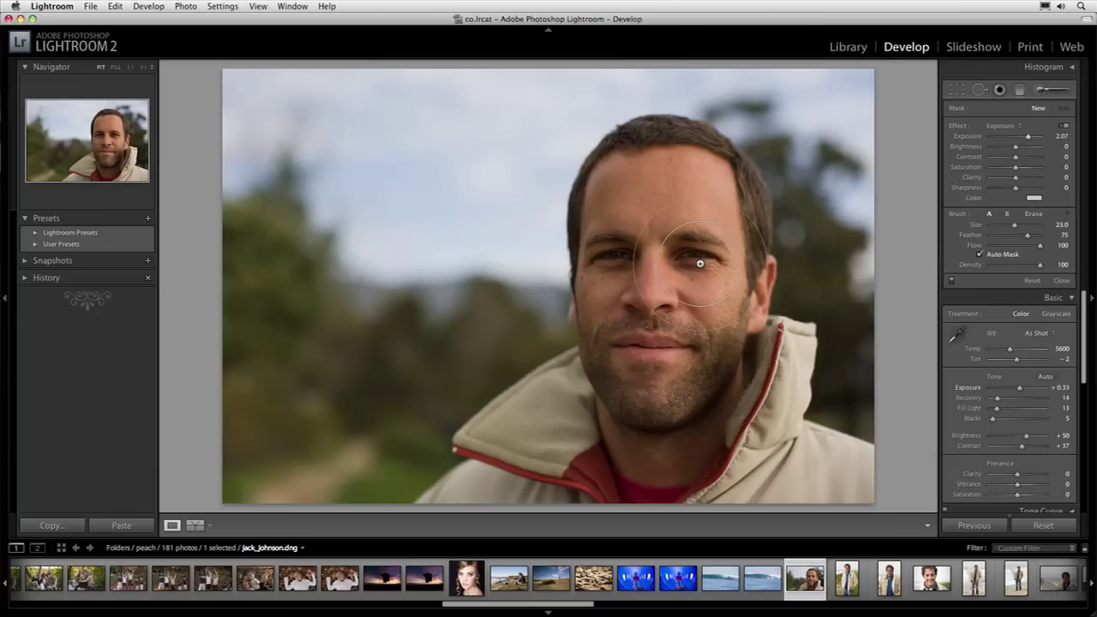
{"action": "scroll", "coordinate": [700, 263], "scroll_direction": "down", "scroll_amount": 7}
{"action": "scroll", "coordinate": [700, 264], "scroll_direction": "down", "scroll_amount": 9}
{"action": "scroll", "coordinate": [697, 264], "scroll_direction": "down", "scroll_amount": 3}
Turn off Auto Mask and set the brush to Feather 53 and Flow 35.
{"action": "left_click", "coordinate": [980, 254]}
{"action": "left_click_drag", "start_coordinate": [1029, 237], "coordinate": [1009, 247]}
{"action": "left_click_drag", "start_coordinate": [1009, 247], "coordinate": [1006, 246]}
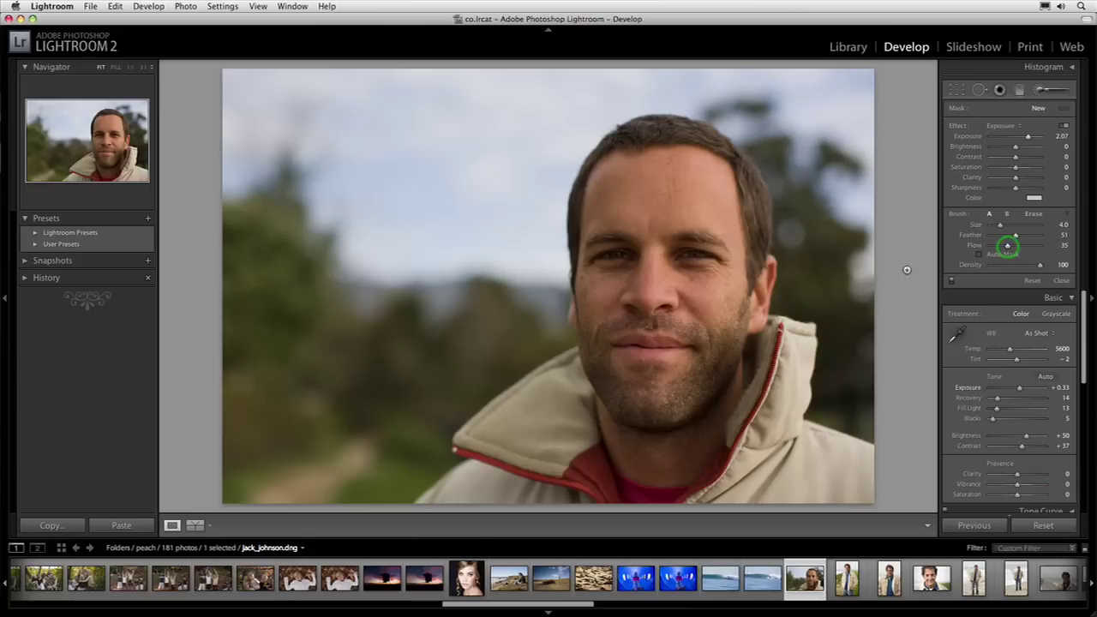
Paint exposure brightening over both eyes, lowering the brush flow to 16 partway.
{"action": "left_click", "coordinate": [697, 271]}
{"action": "left_click", "coordinate": [672, 255]}
{"action": "mouse_move", "coordinate": [629, 250]}
{"action": "left_mouse_down"}
{"action": "mouse_move", "coordinate": [593, 248]}
{"action": "mouse_move", "coordinate": [633, 257]}
{"action": "mouse_move", "coordinate": [611, 245]}
{"action": "left_mouse_up"}
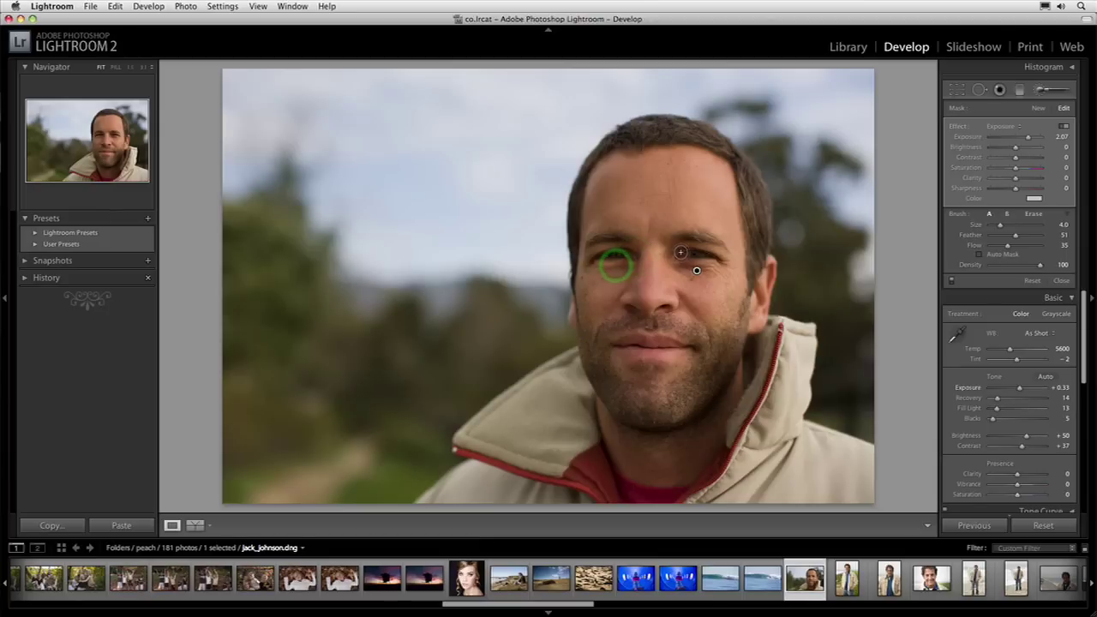
{"action": "left_click", "coordinate": [695, 248]}
{"action": "left_click_drag", "start_coordinate": [695, 248], "coordinate": [686, 249]}
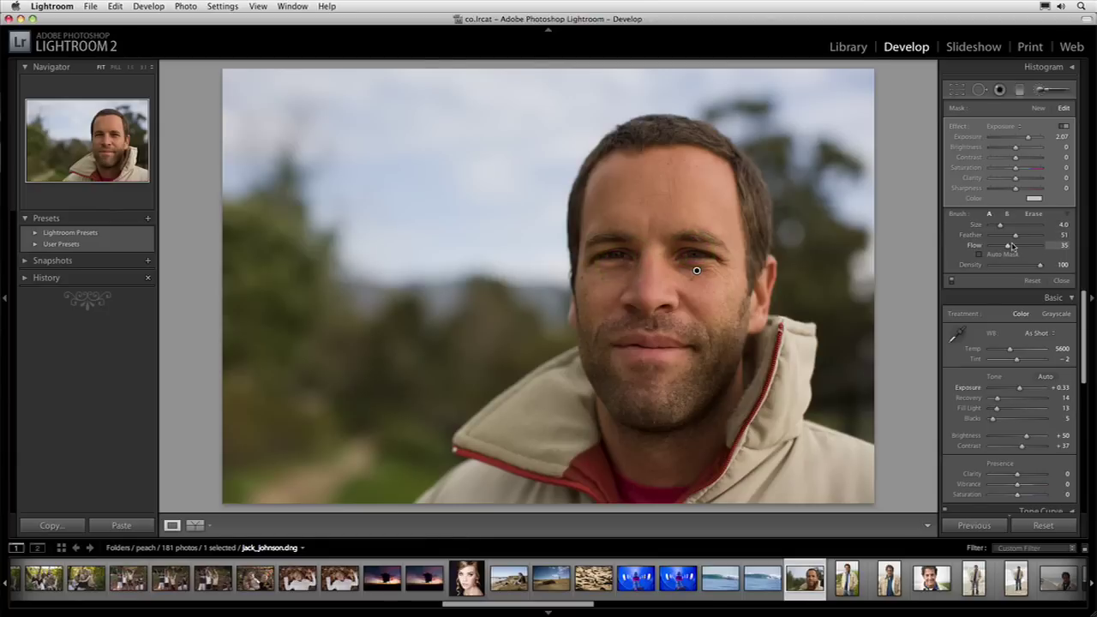
{"action": "left_click_drag", "start_coordinate": [1007, 246], "coordinate": [997, 246]}
{"action": "mouse_move", "coordinate": [682, 265]}
{"action": "left_mouse_down"}
{"action": "mouse_move", "coordinate": [696, 270]}
{"action": "mouse_move", "coordinate": [663, 250]}
{"action": "mouse_move", "coordinate": [588, 259]}
{"action": "mouse_move", "coordinate": [595, 245]}
{"action": "mouse_move", "coordinate": [625, 245]}
{"action": "mouse_move", "coordinate": [604, 257]}
{"action": "left_mouse_up"}
{"action": "left_click", "coordinate": [952, 281]}
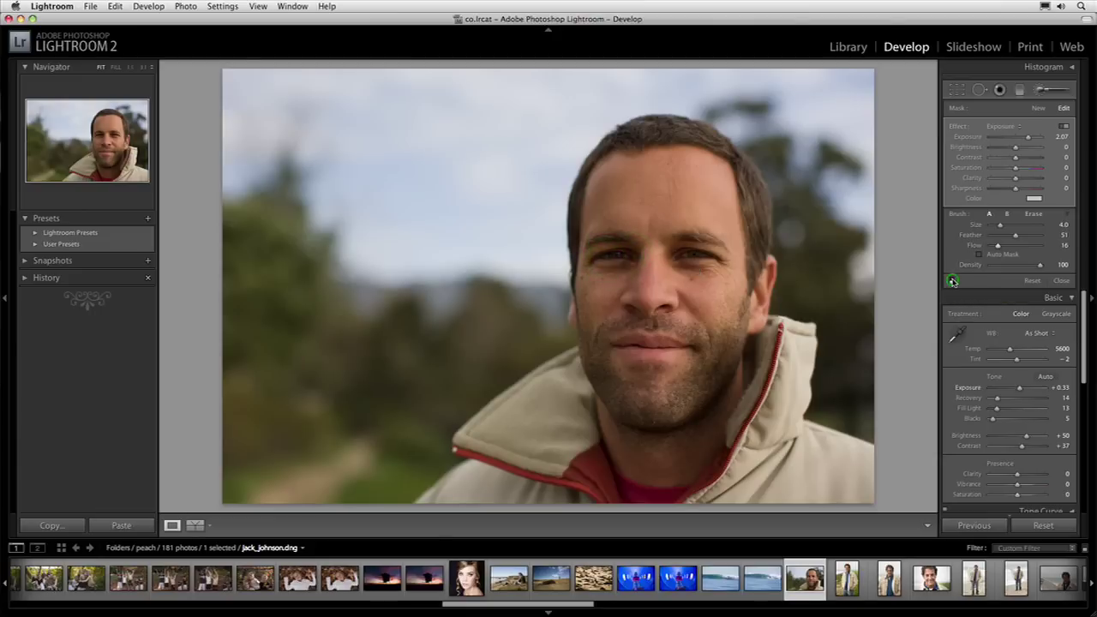
{"action": "left_click", "coordinate": [951, 282]}
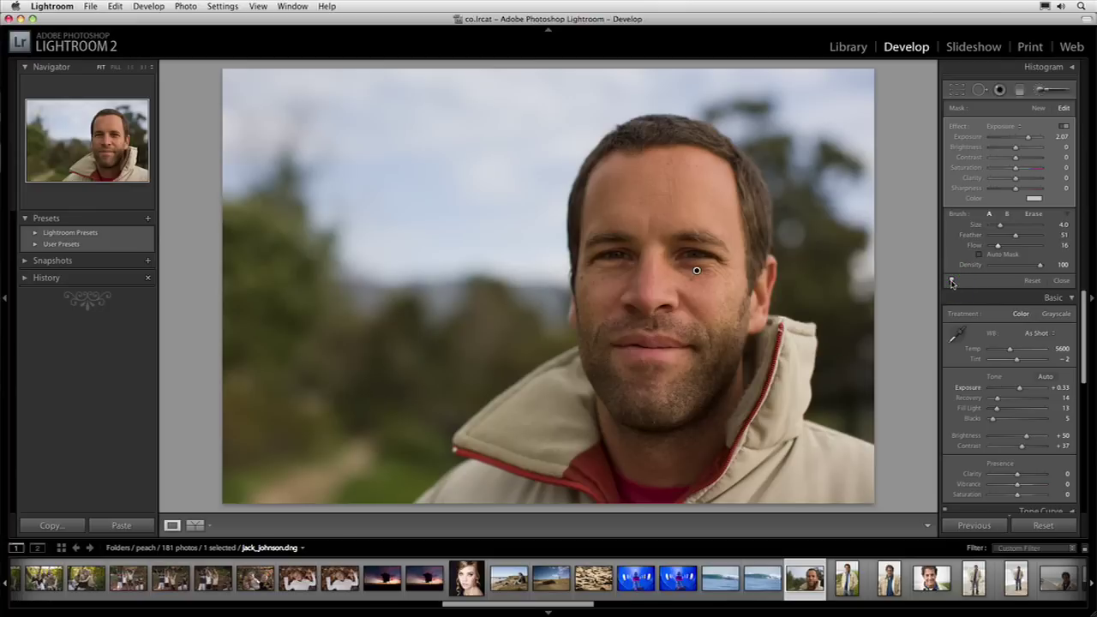
{"action": "key", "text": "backslash"}
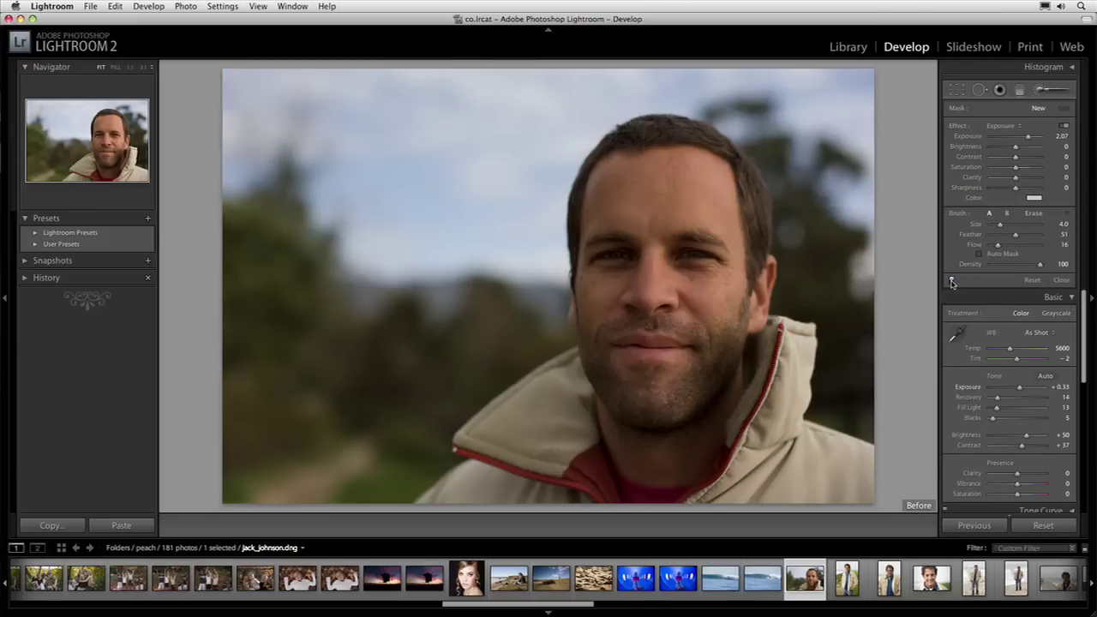
{"action": "key", "text": "backslash"}
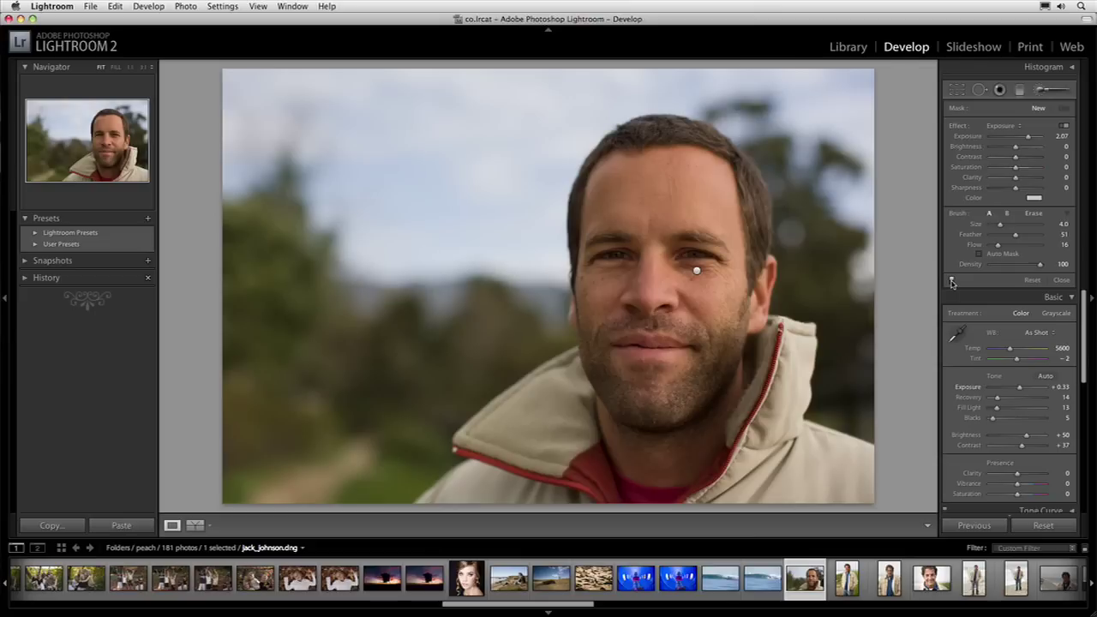